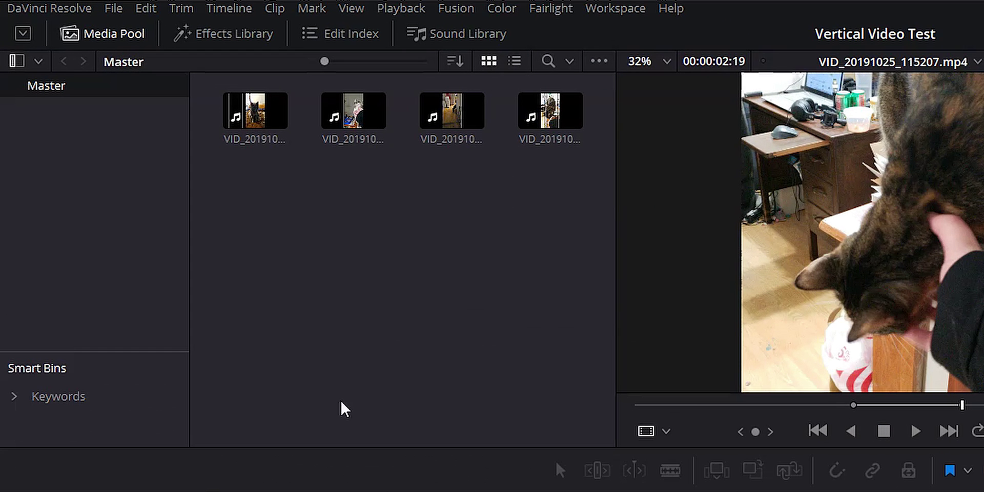
Create Timeline 1 with custom format settings at a vertical 1080 x 1920 resolution
click(114, 9)
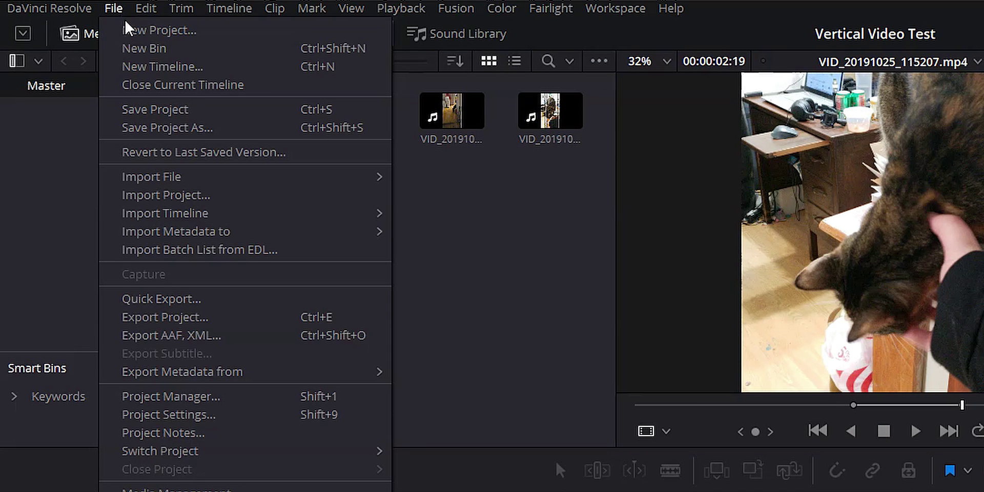
click(145, 66)
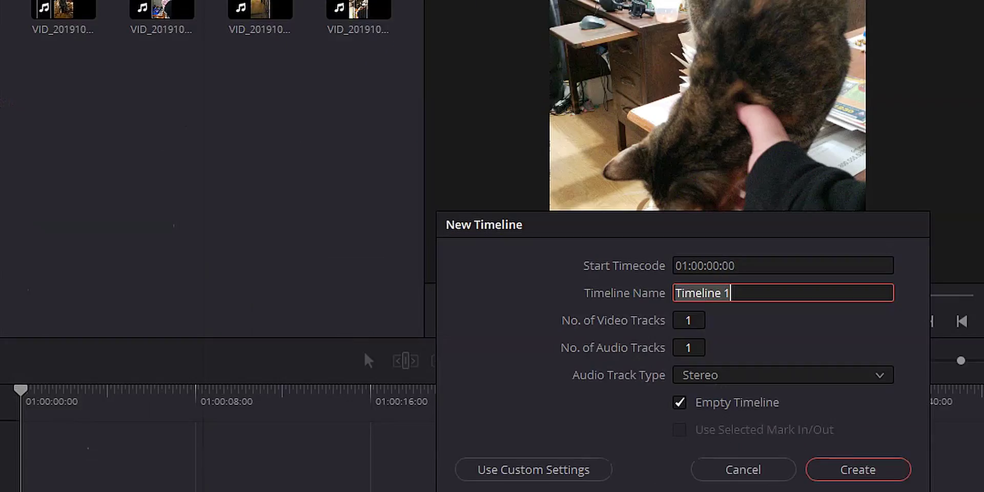
click(301, 368)
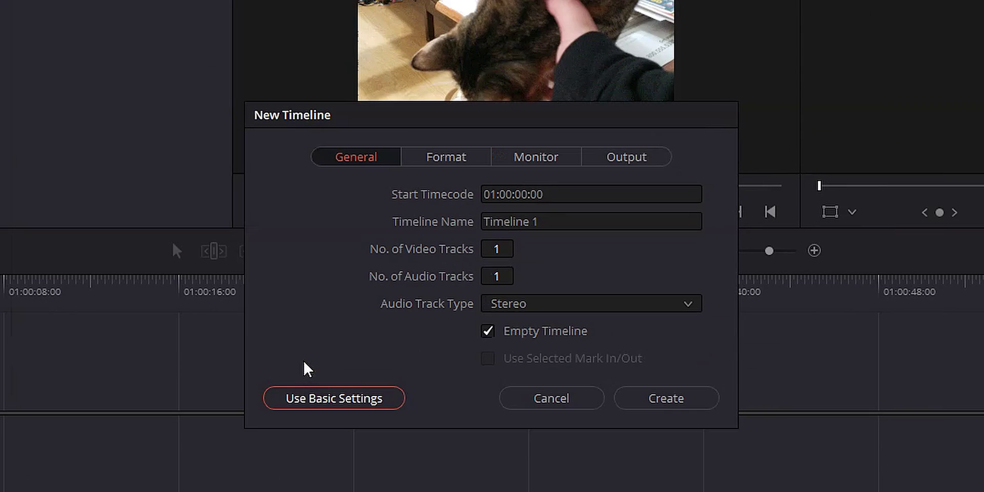
click(432, 159)
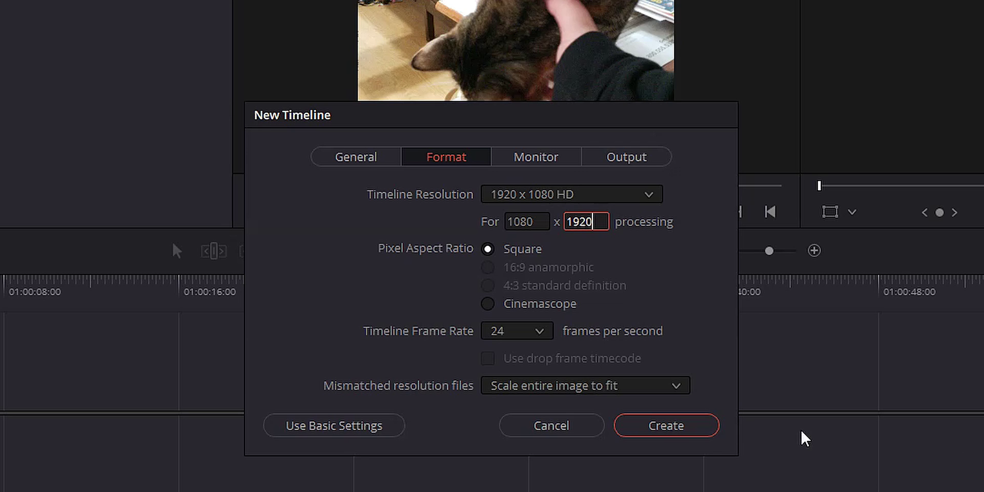
click(701, 435)
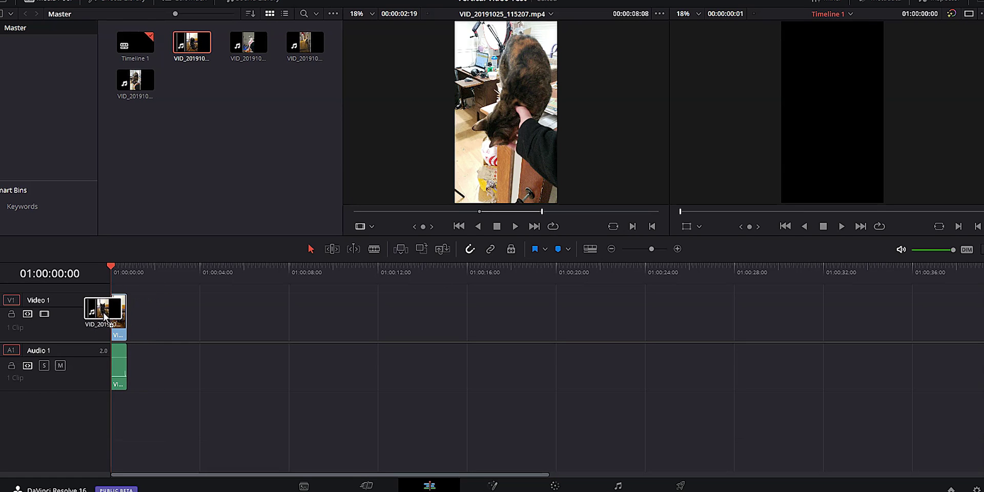
Append the remaining three clips on Video 1, continuing at about 01:00:04 and 01:00:09
drag(248, 42, 136, 306)
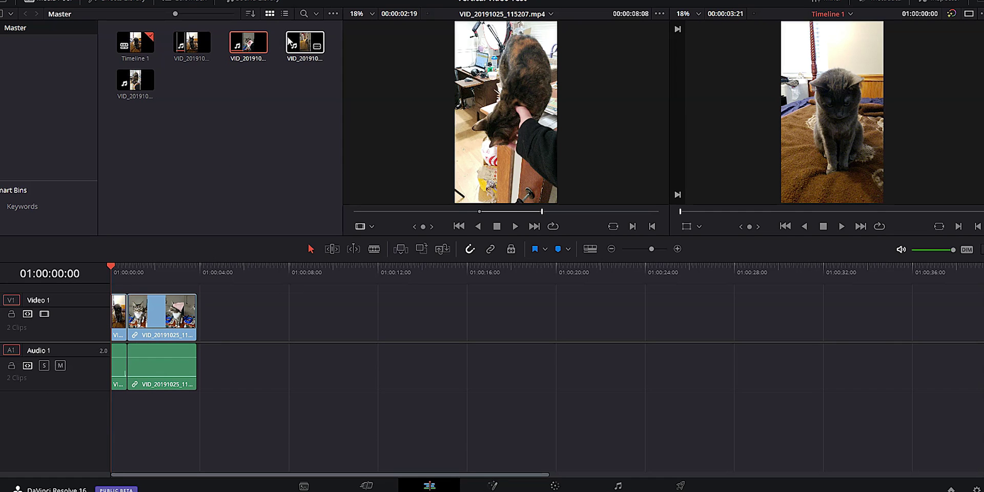
drag(241, 290, 203, 314)
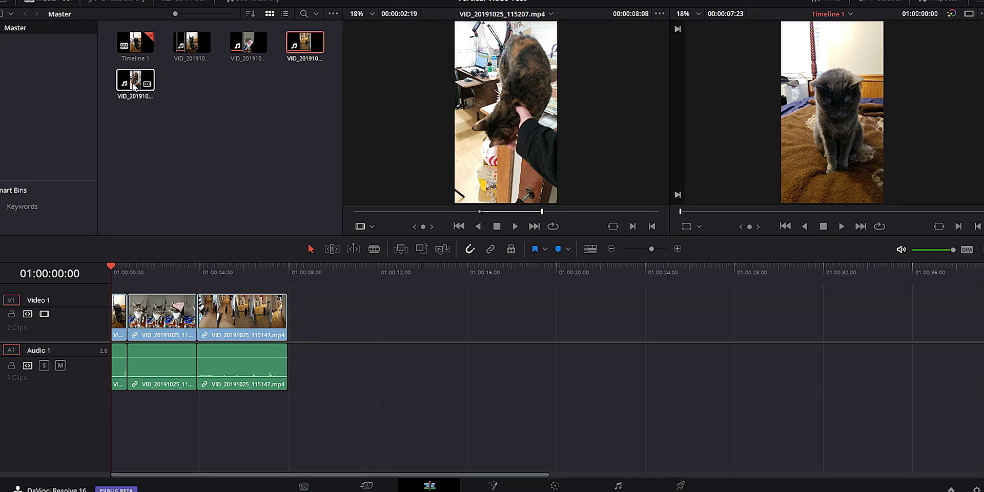
drag(355, 328, 325, 326)
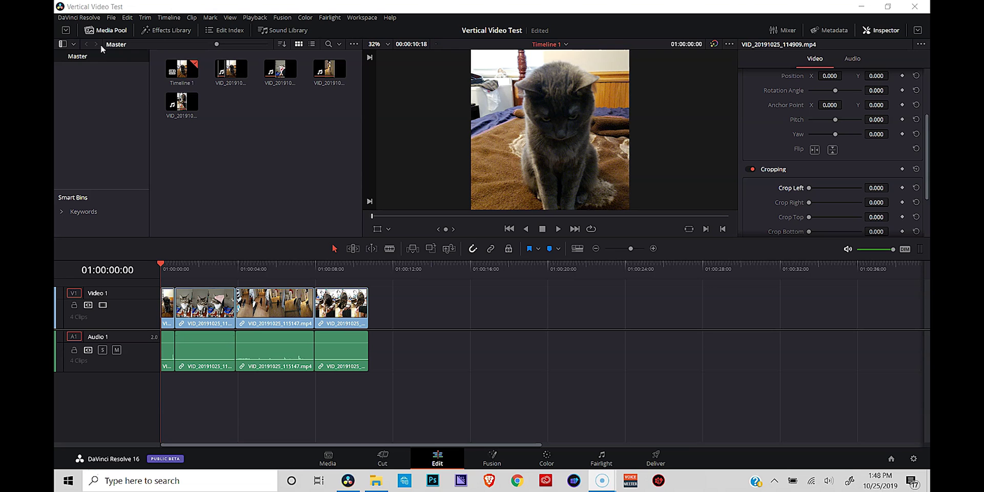
Create Timeline 2 with custom settings, keeping the 1920 x 1080 HD format
click(110, 18)
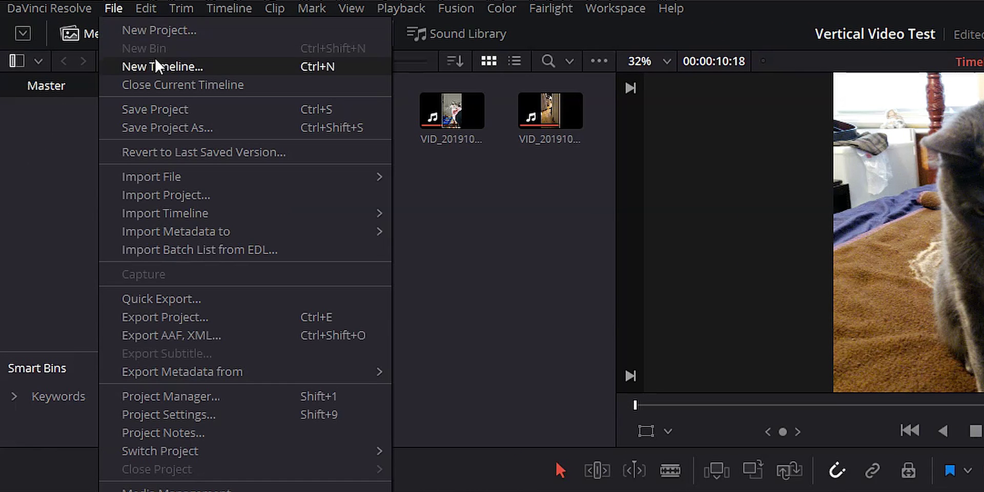
click(133, 44)
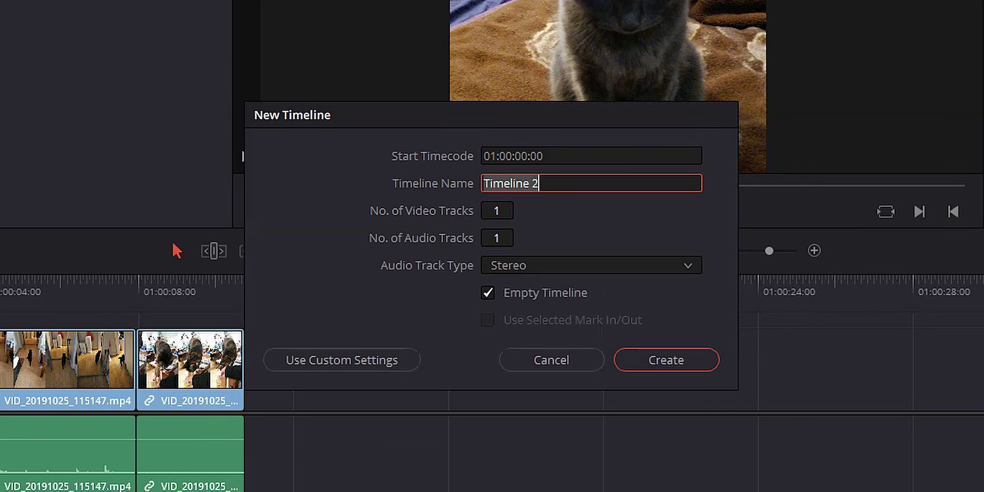
click(318, 365)
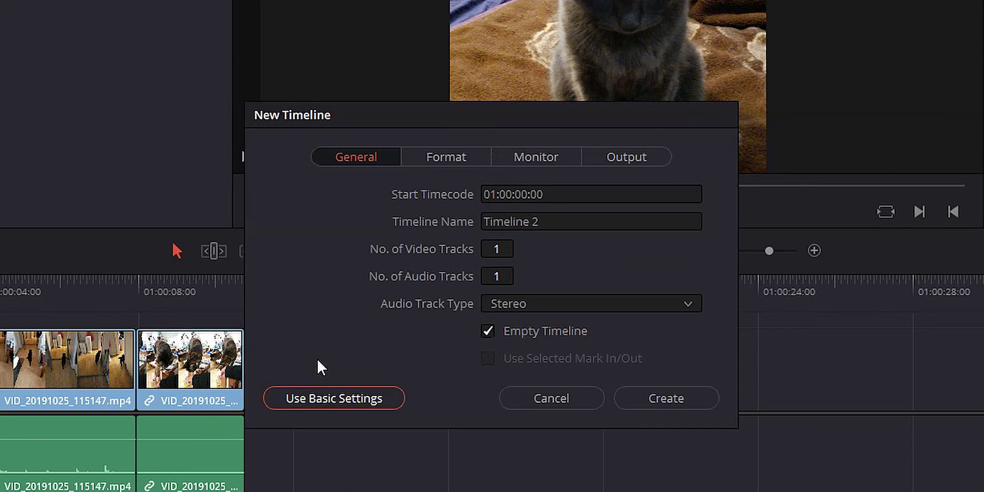
click(428, 159)
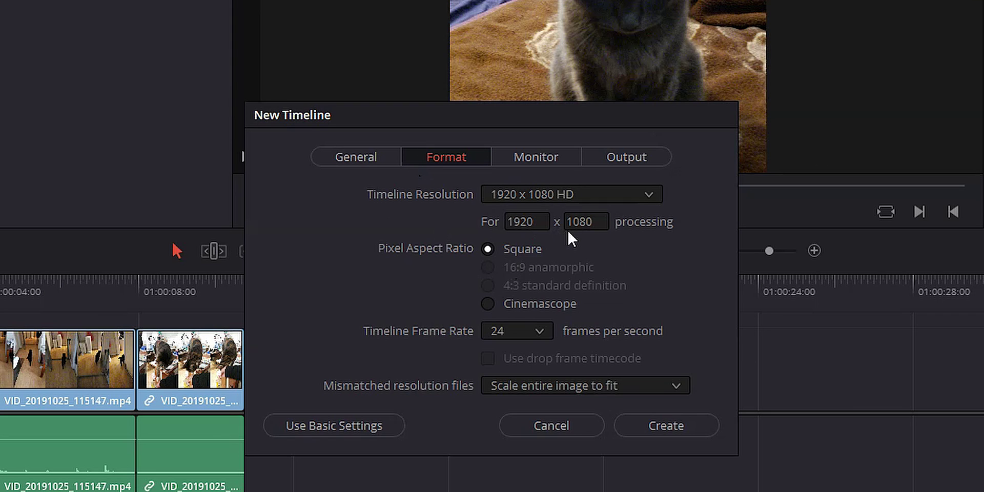
click(660, 425)
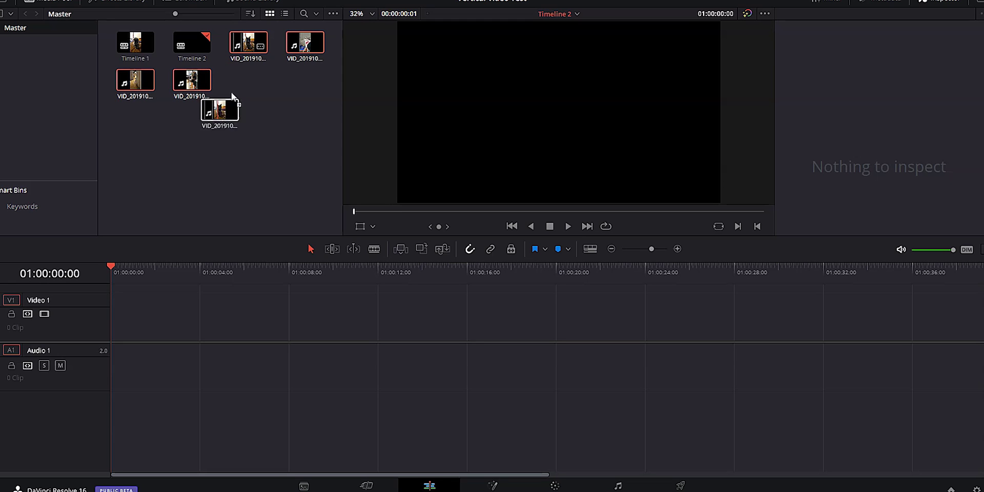
Place the four clips on Timeline 2, select them all, and raise Inspector Transform Zoom
drag(141, 318, 119, 331)
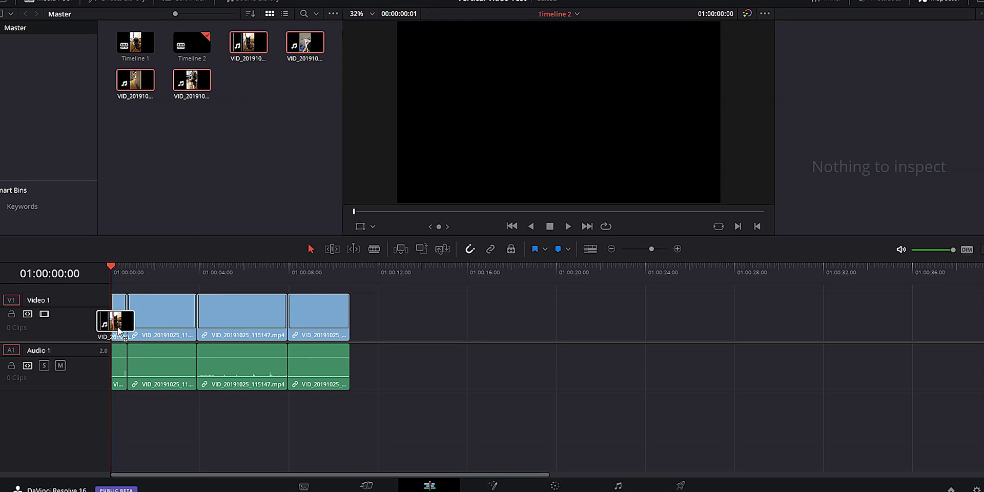
drag(371, 354, 116, 371)
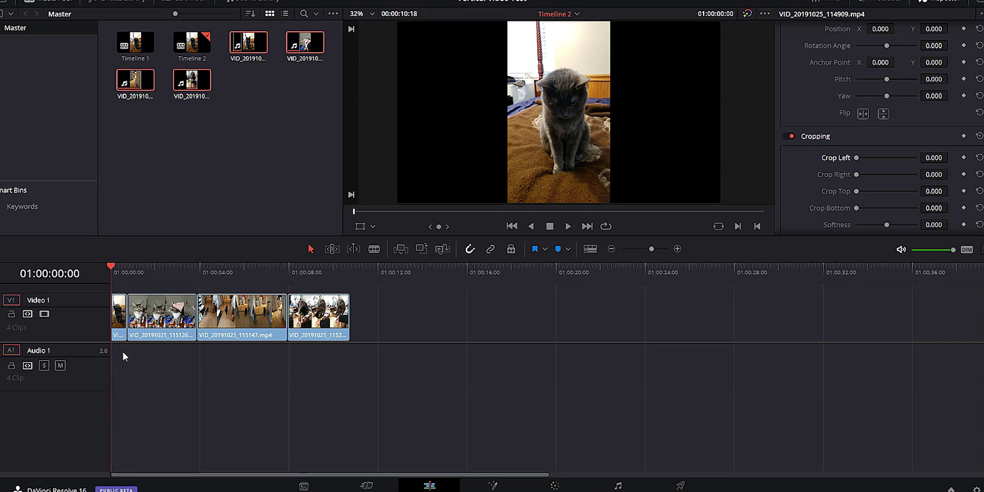
drag(375, 310, 116, 327)
scroll(887, 178, up, 3)
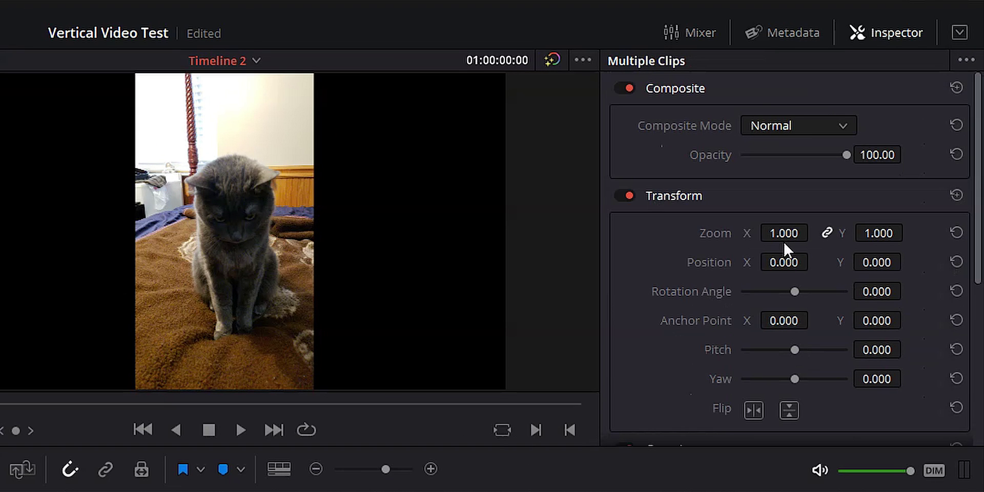
drag(782, 233, 892, 233)
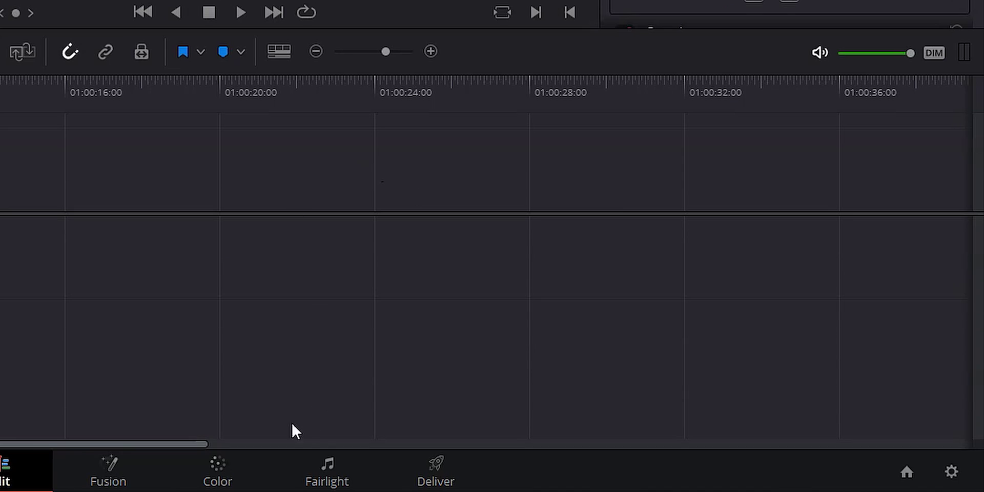
On the Color page, group the clips as 'Blur' and switch the node editor to Group Post-Clip
click(217, 468)
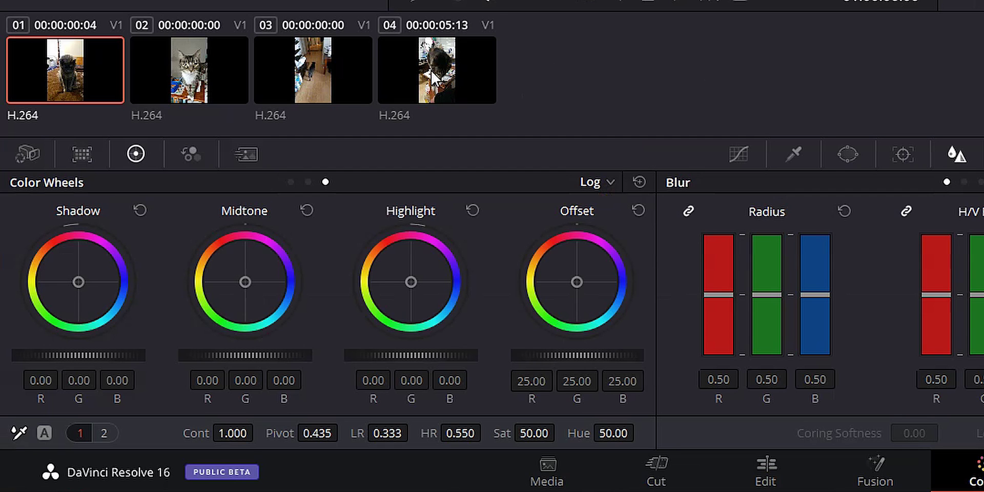
right_click(343, 78)
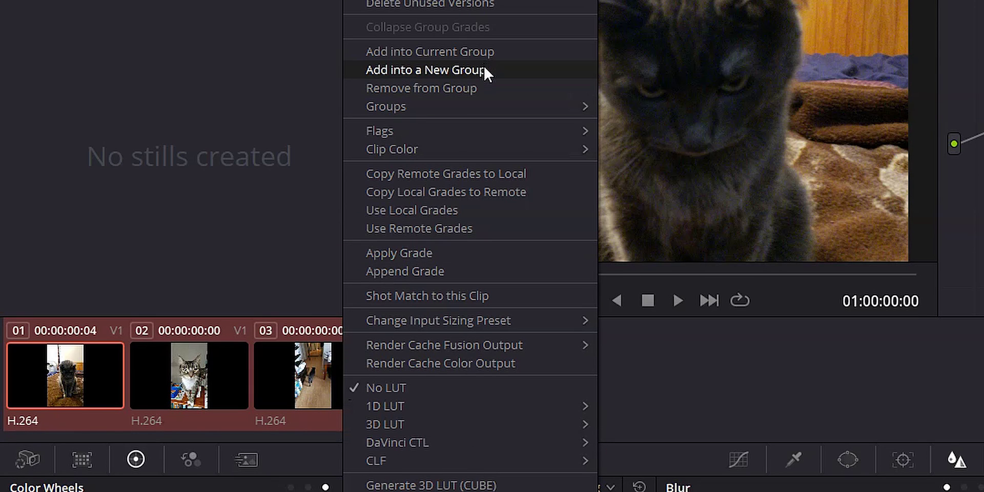
click(484, 70)
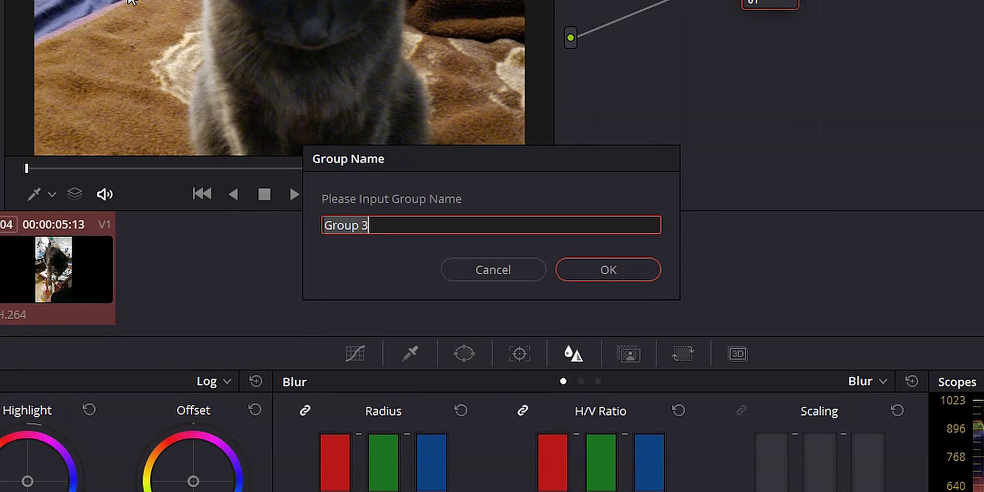
text(Blur)
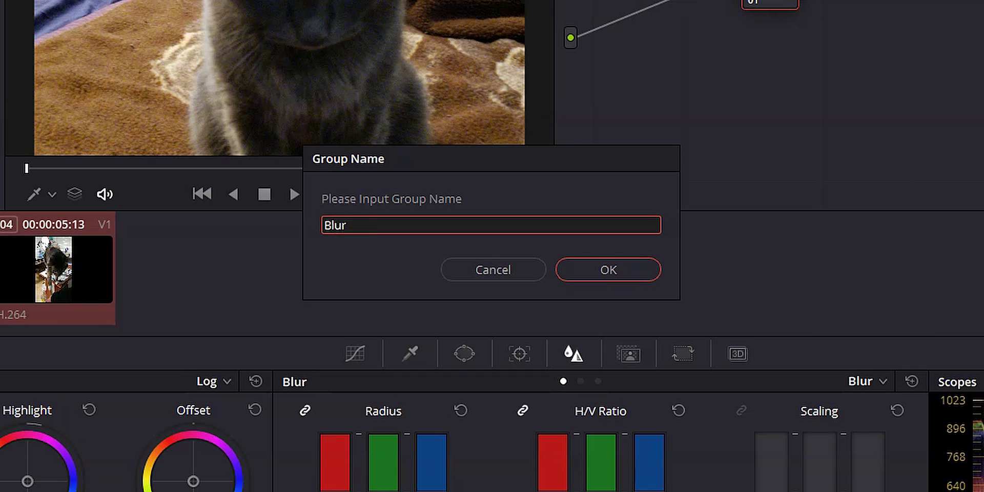
click(600, 269)
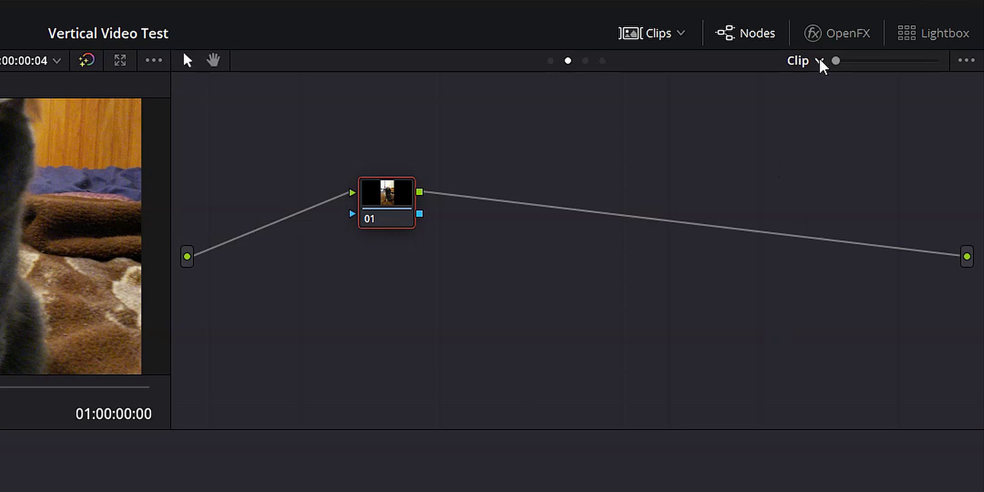
click(820, 62)
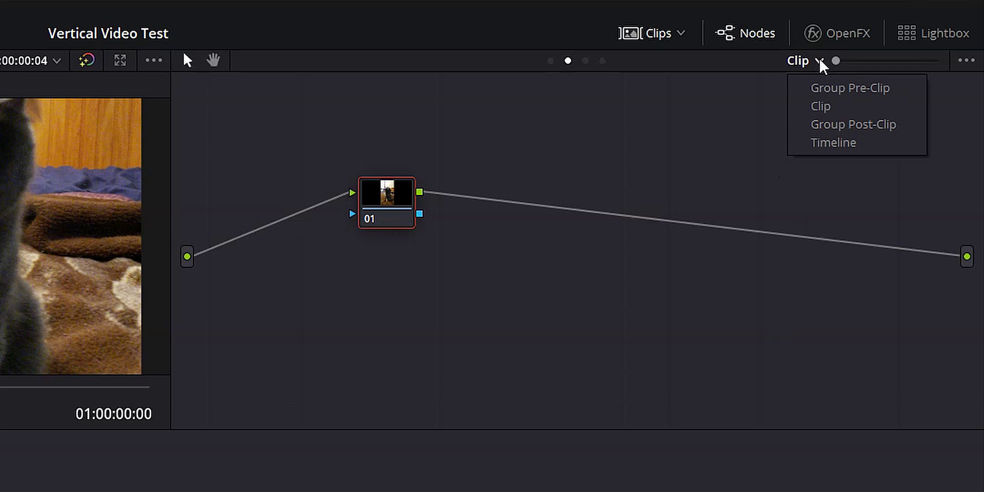
click(834, 132)
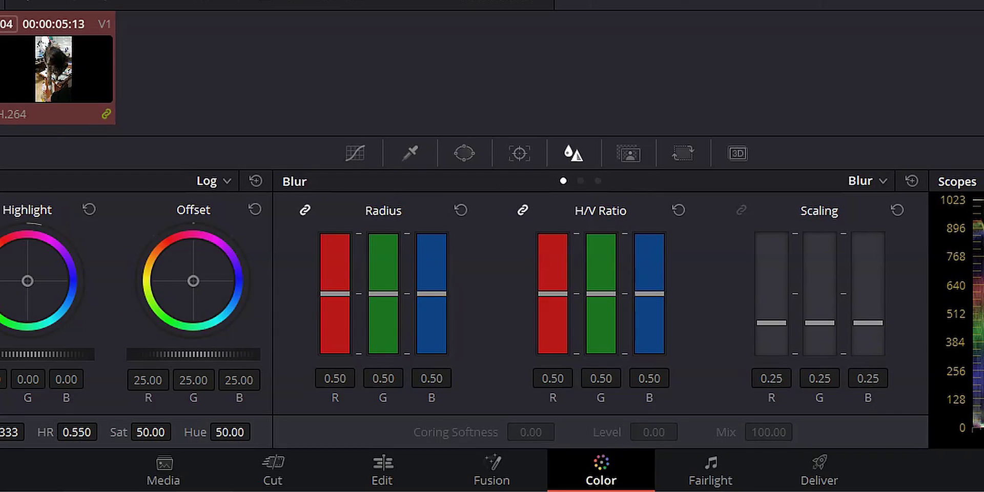
Lower the Y curve's white point, blur a new serial node at radius 1.40, and save
click(360, 152)
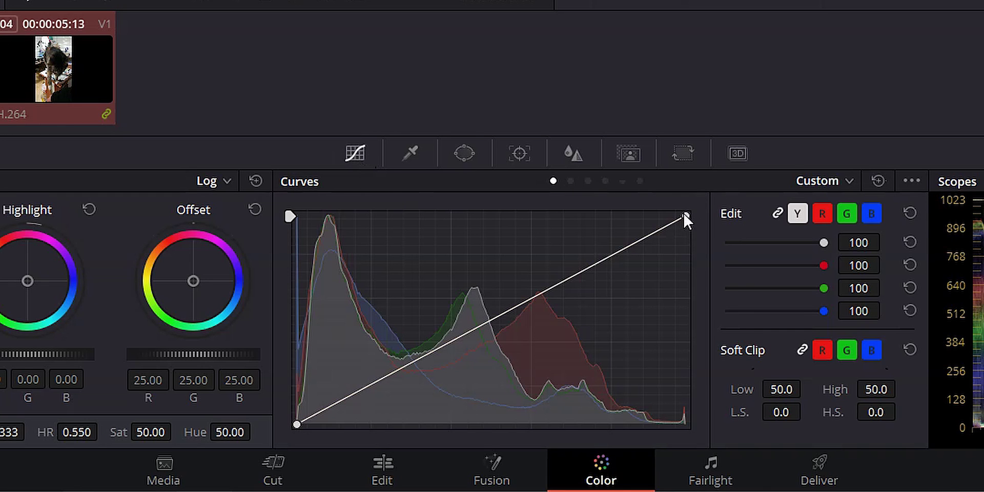
drag(685, 215, 683, 240)
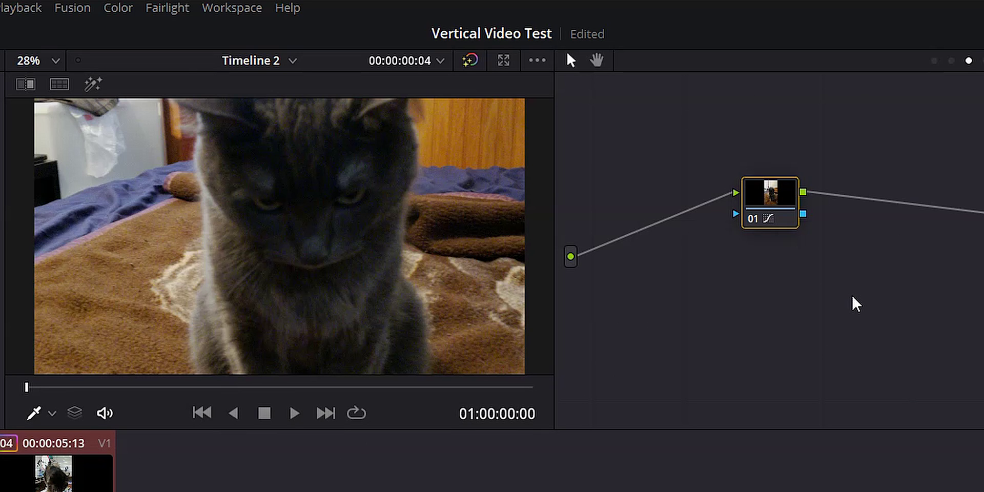
key(alt+s)
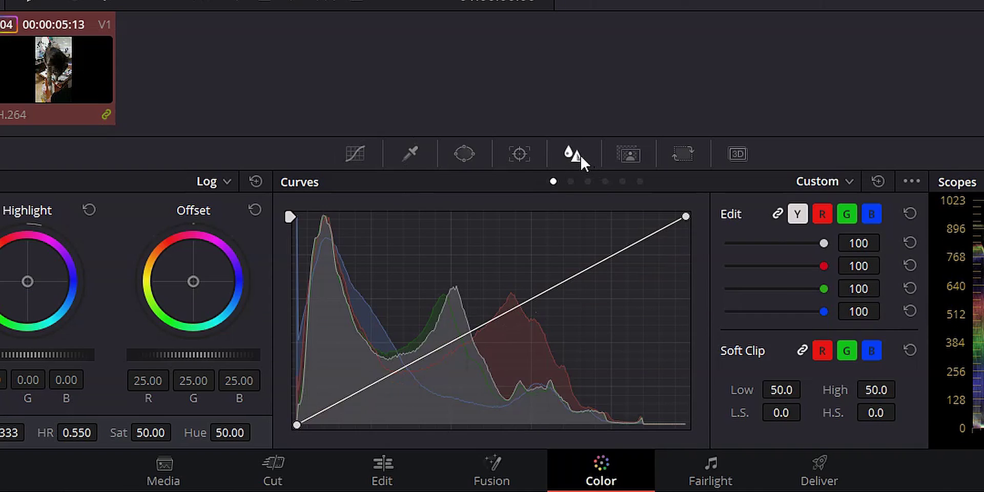
click(580, 155)
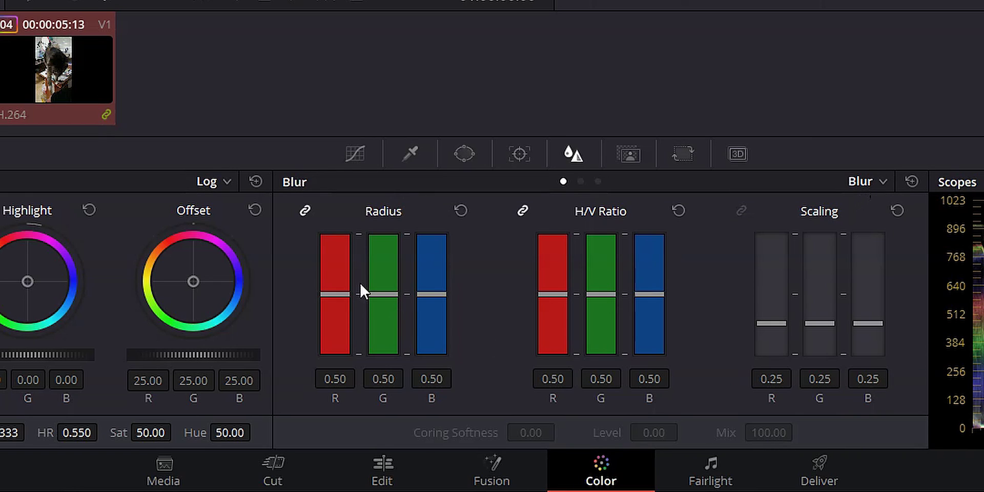
drag(441, 289, 446, 176)
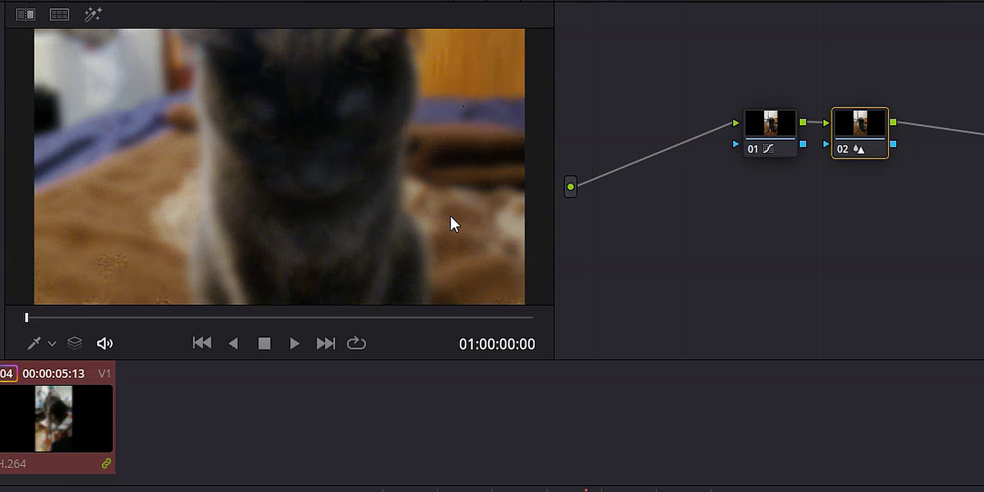
drag(450, 214, 450, 199)
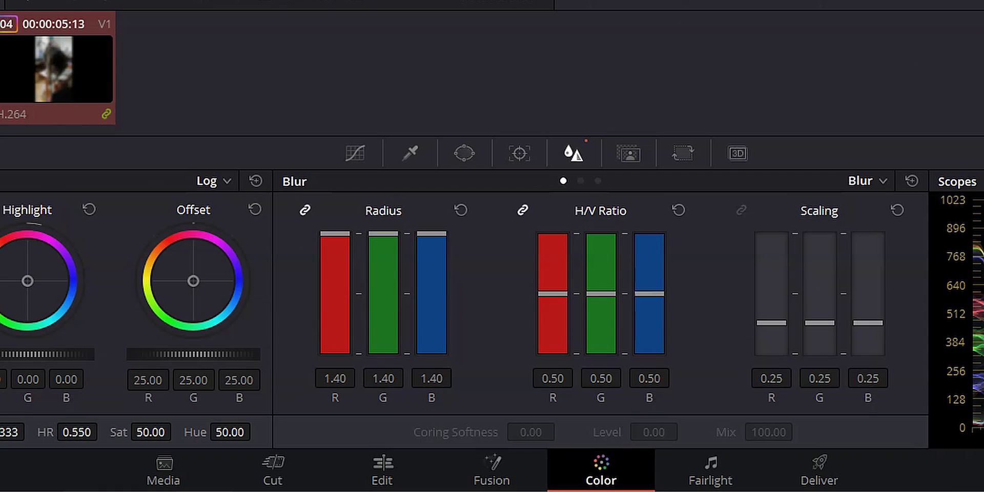
key(ctrl+s)
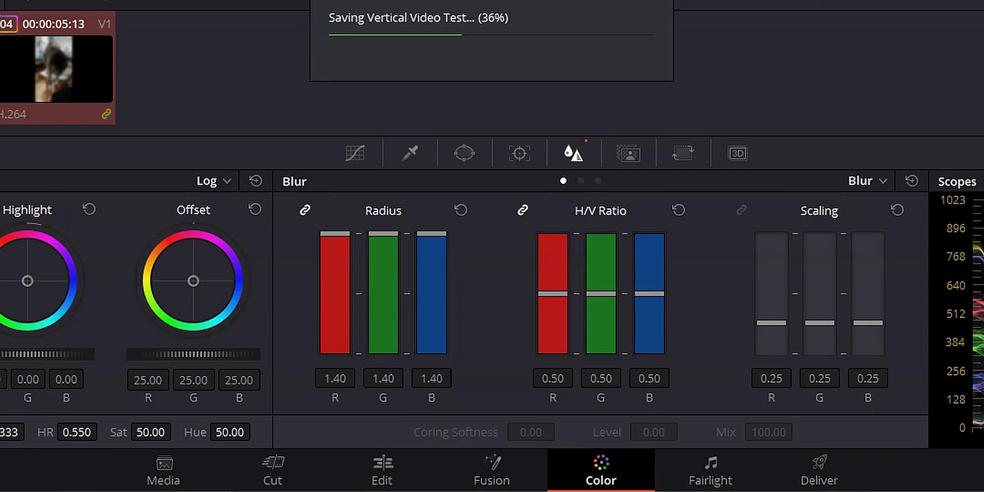
click(390, 466)
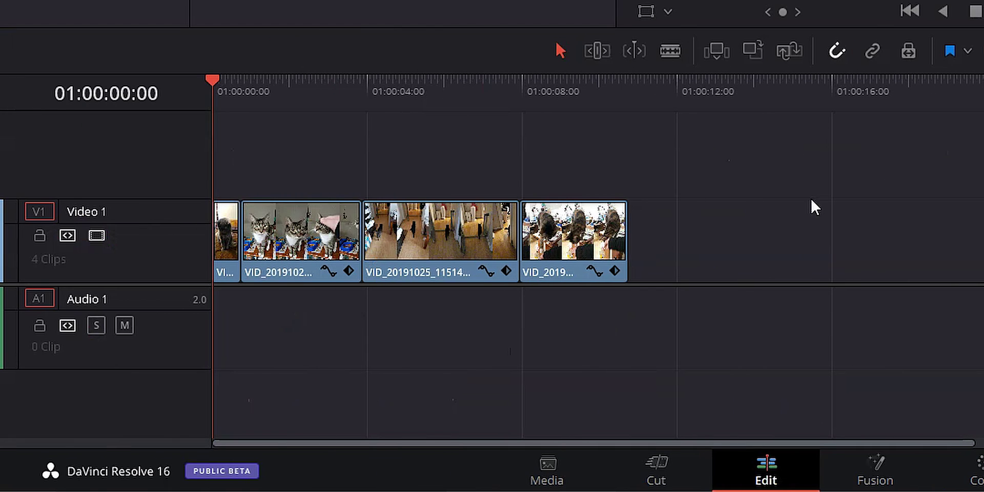
Add a Video 2 track, drop copies of the four clips on it, and delete their audio clips
right_click(148, 235)
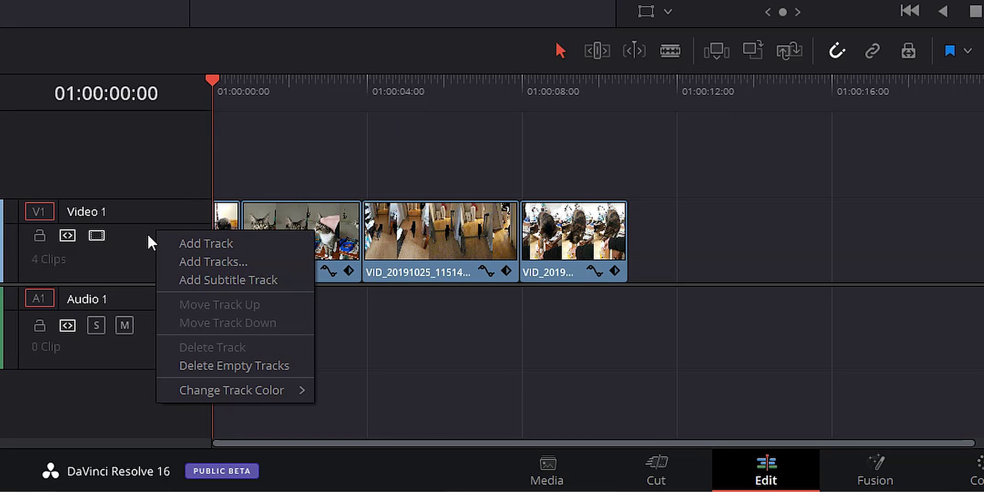
click(200, 244)
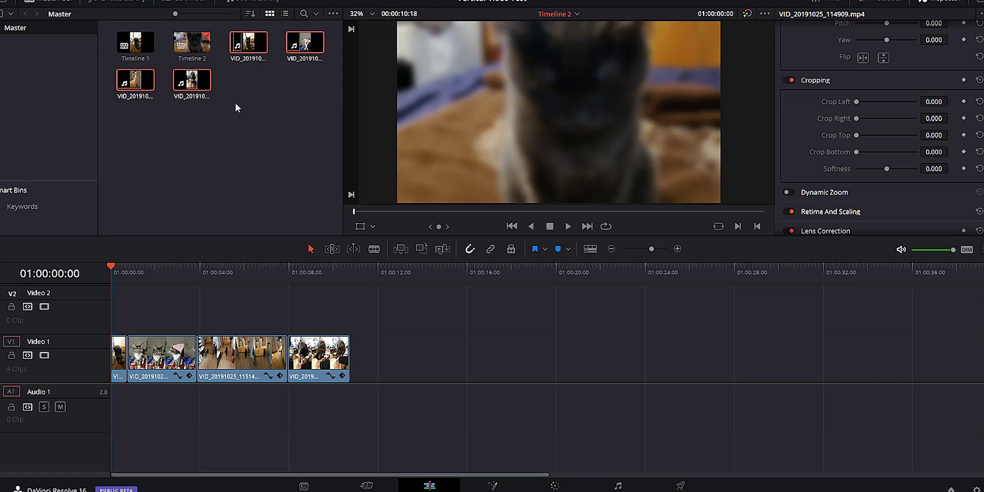
drag(244, 45, 114, 307)
drag(187, 406, 114, 407)
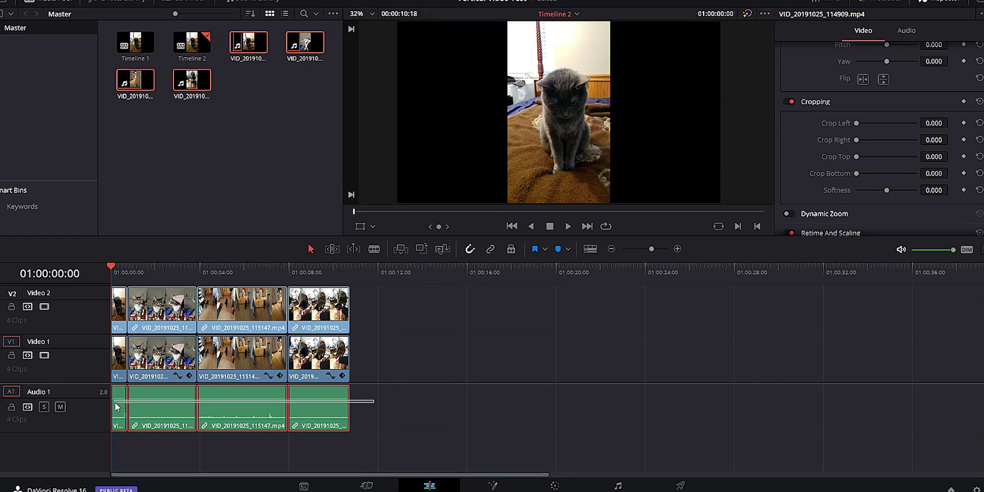
key(Delete)
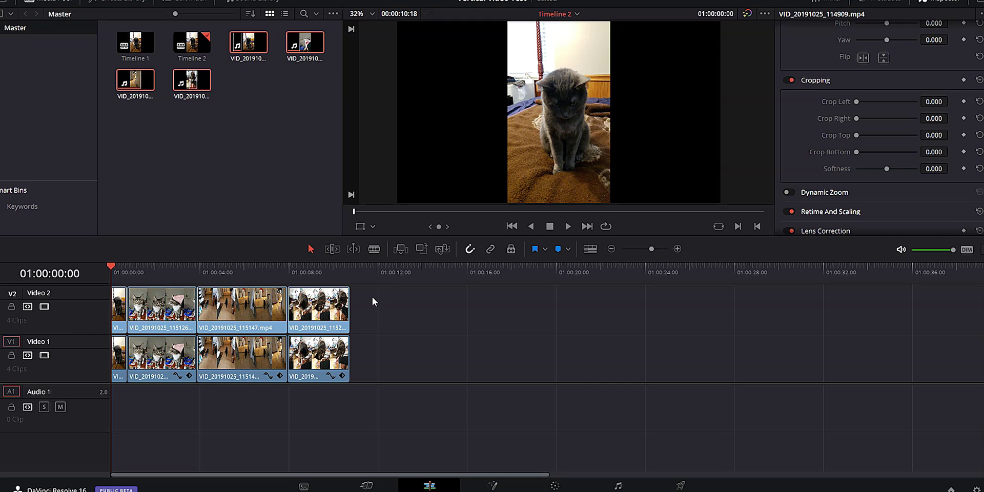
Select the four Video 2 clips and set their Inspector Crop Left to 1
drag(372, 296, 108, 303)
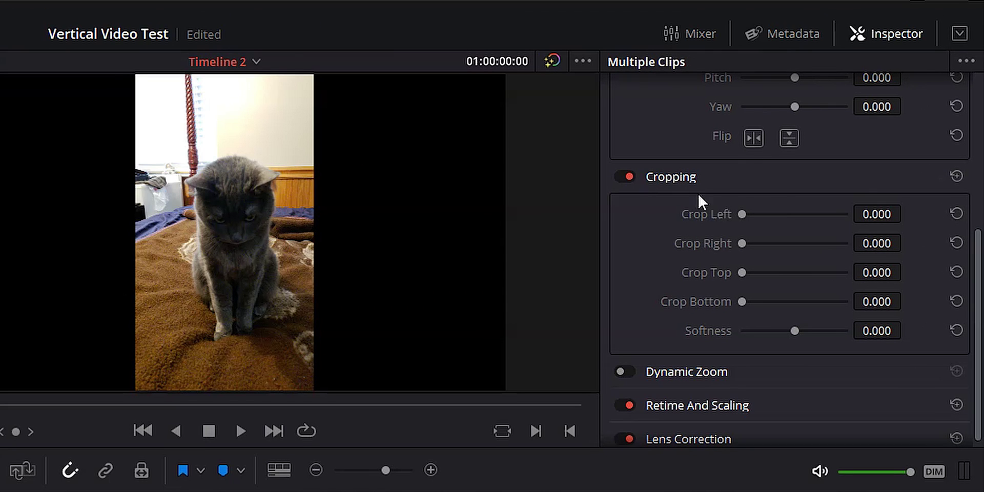
click(871, 214)
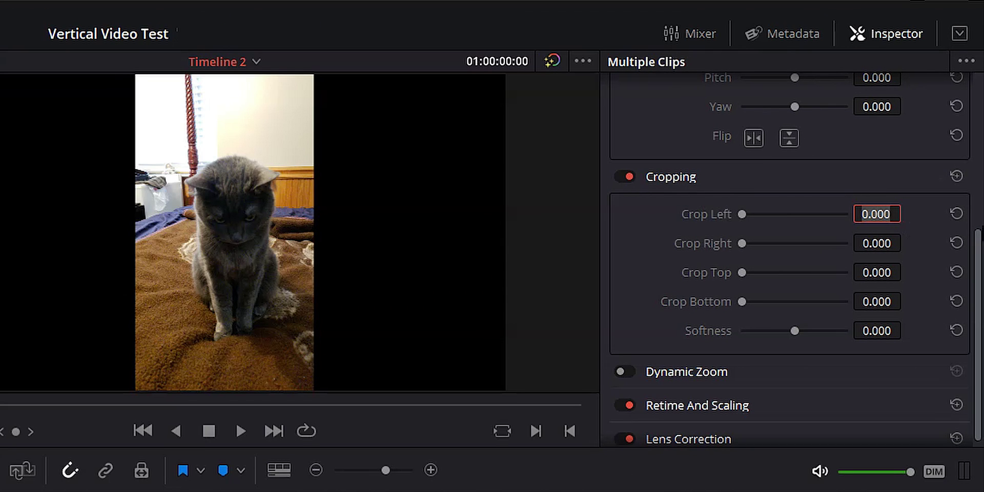
text(1)
key(Return)
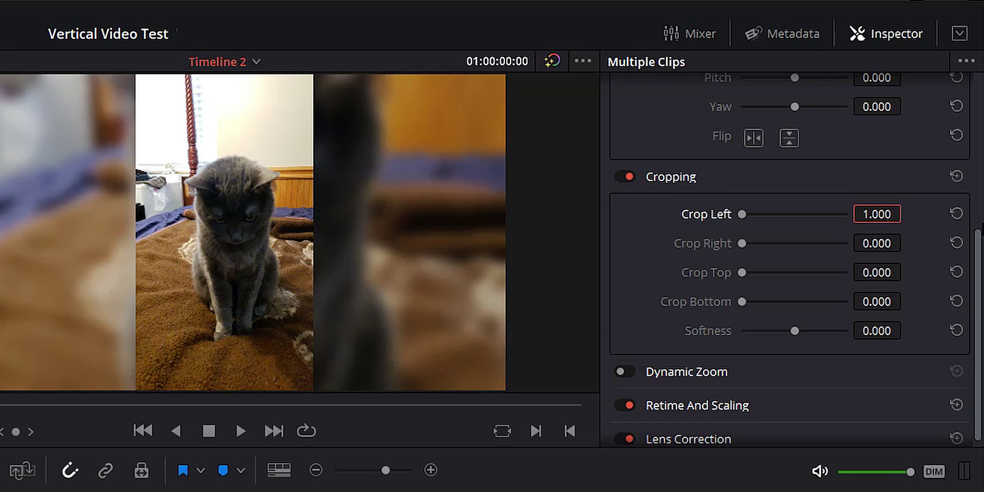